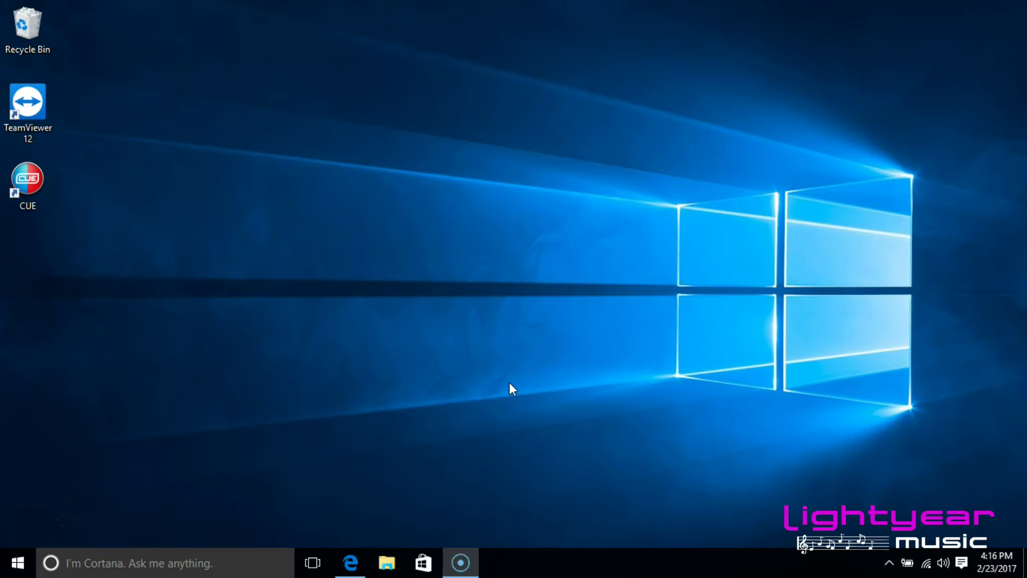
# Step: Set the Windows display settings to extend these displays, keep the change, and close the settings
pyautogui.click(512, 377)
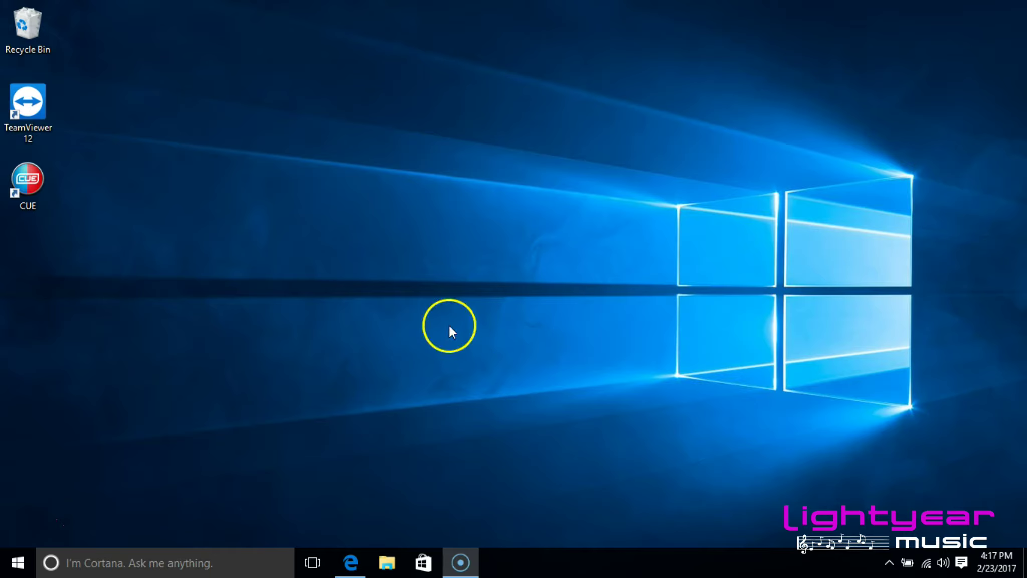
pyautogui.rightClick(418, 229)
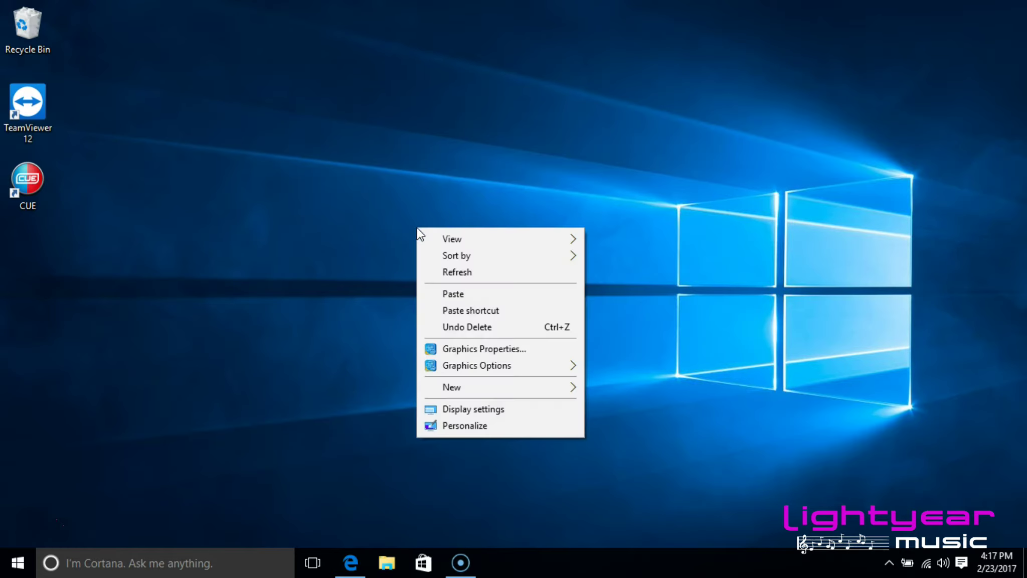
pyautogui.click(467, 410)
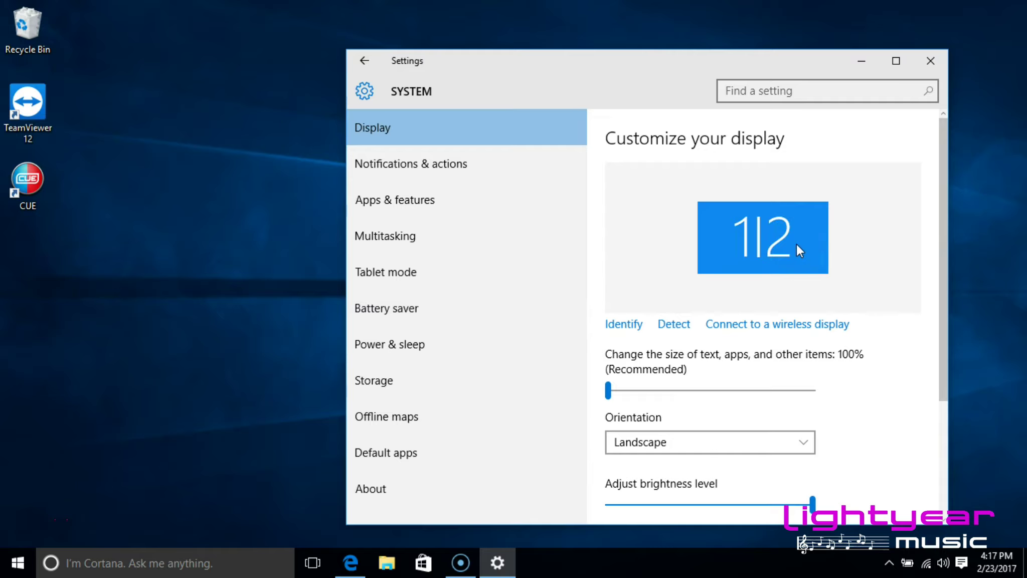
pyautogui.click(839, 265)
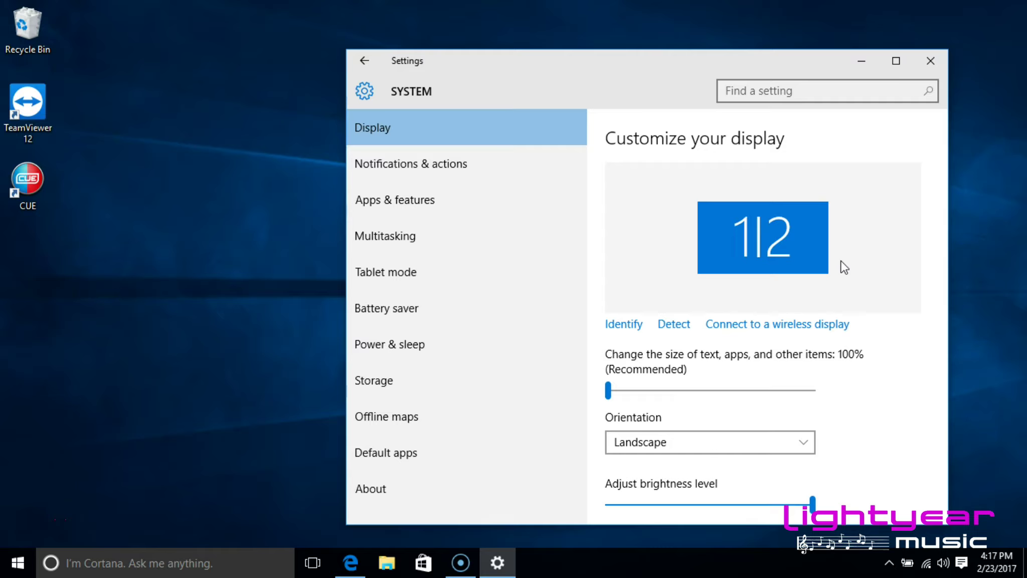
pyautogui.moveTo(833, 192)
pyautogui.mouseDown()
pyautogui.moveTo(885, 211)
pyautogui.moveTo(876, 223)
pyautogui.mouseUp()
pyautogui.scroll(-3, 875, 223)
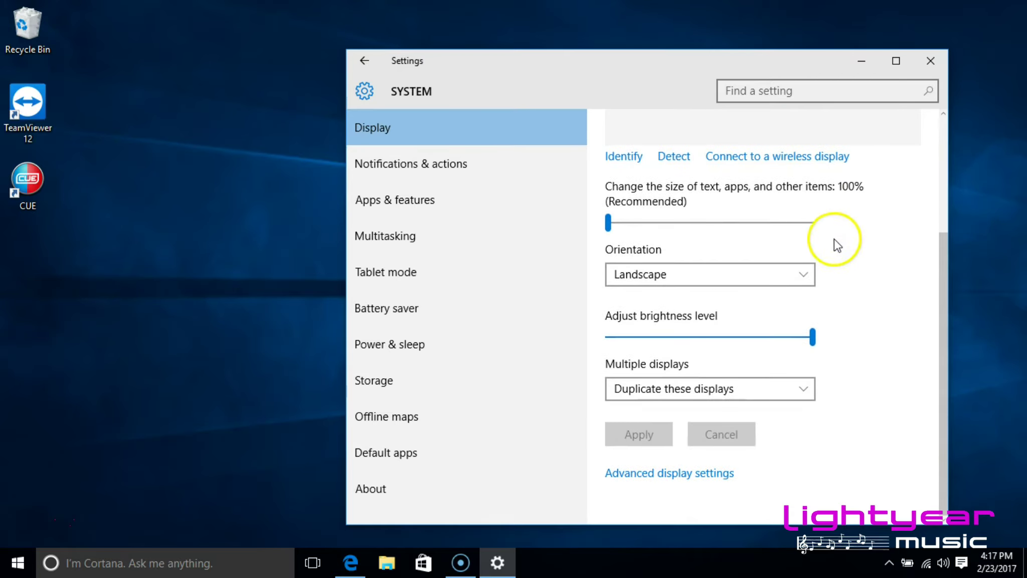
pyautogui.click(678, 391)
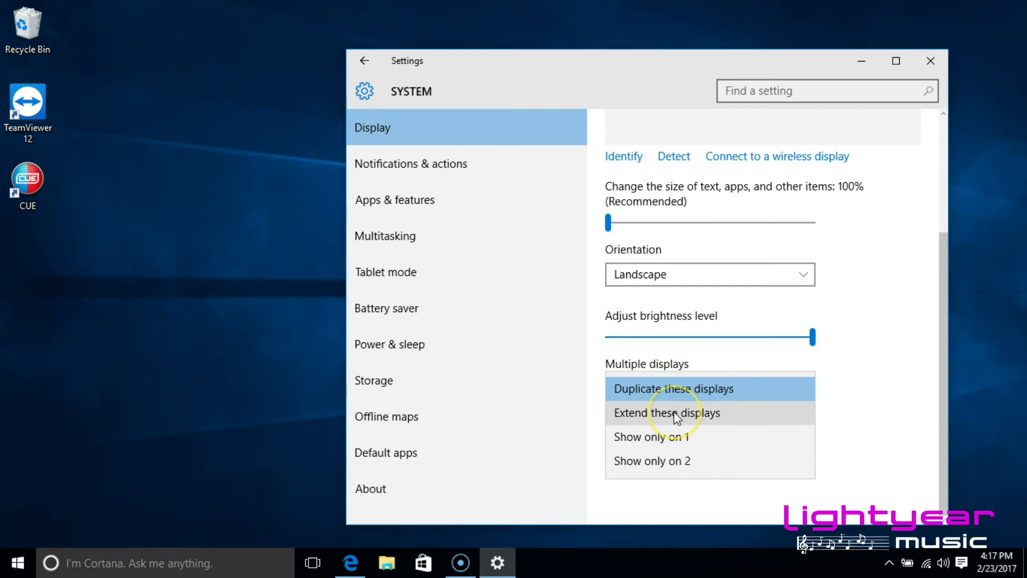
pyautogui.click(677, 415)
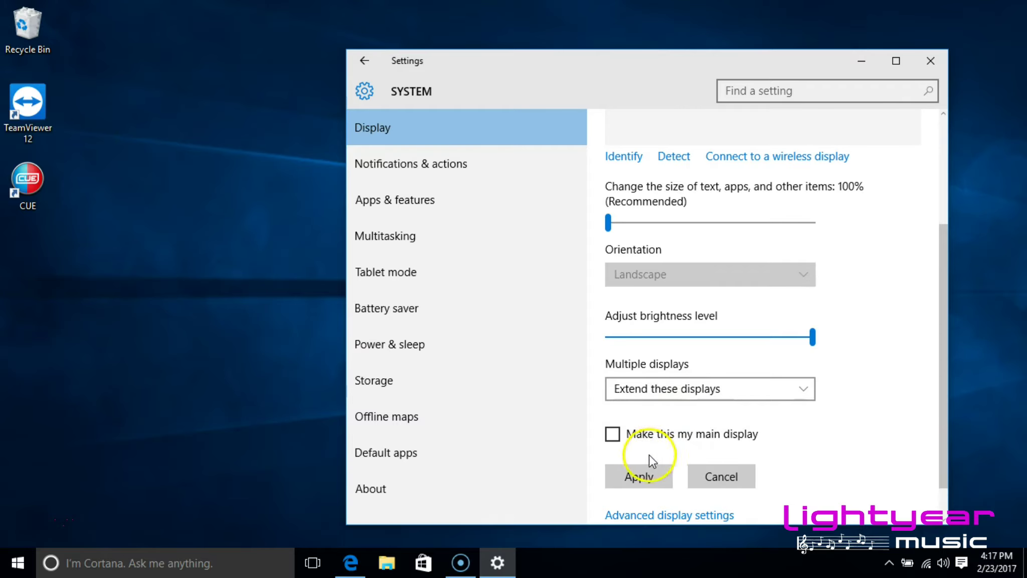
pyautogui.click(642, 474)
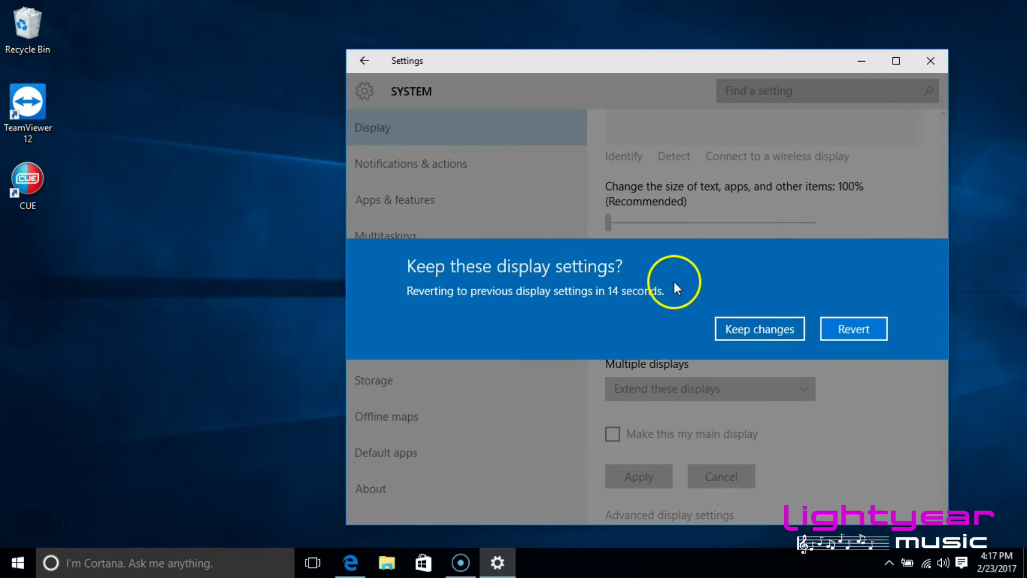
pyautogui.click(737, 324)
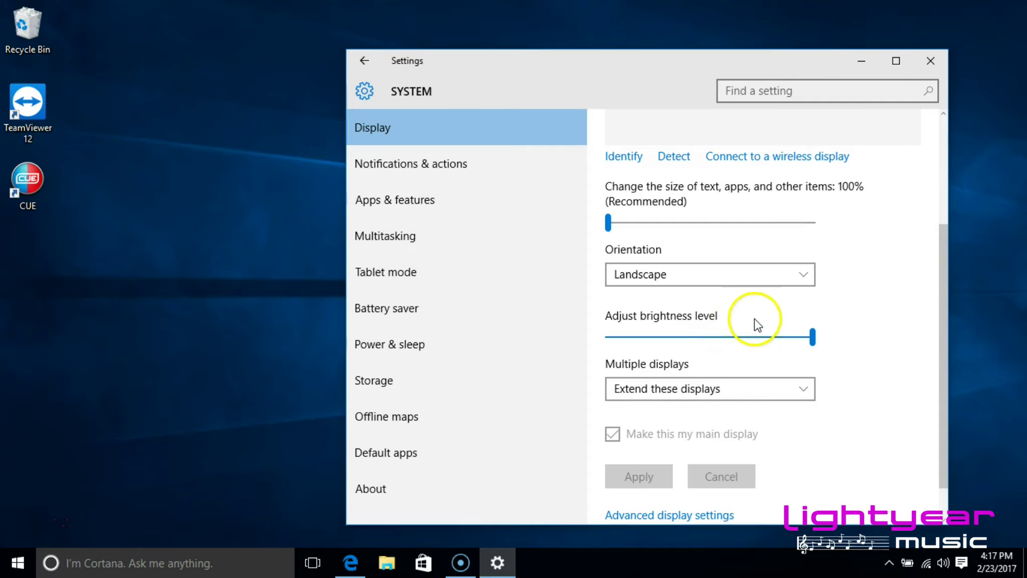
pyautogui.click(931, 66)
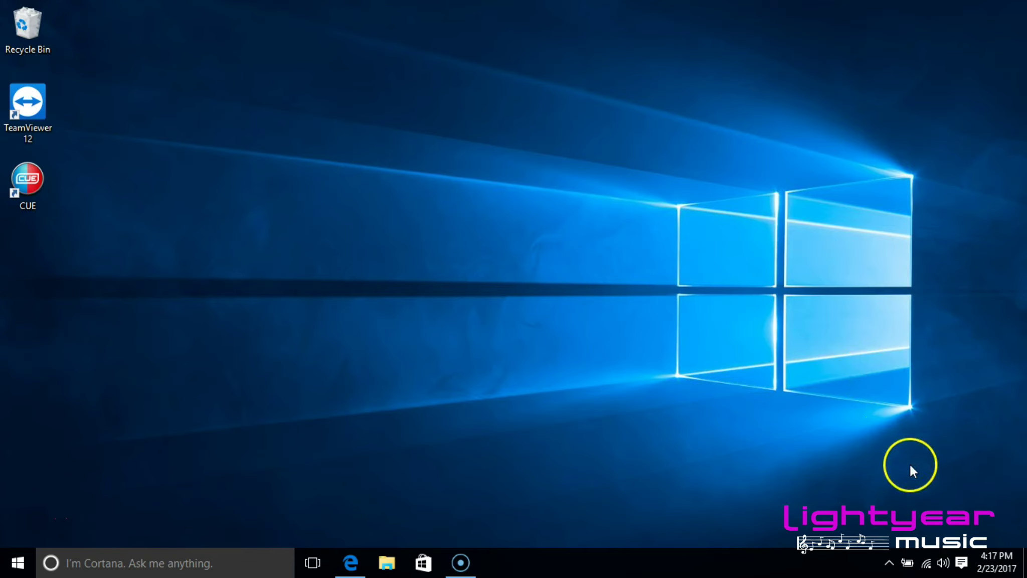
# Step: Open the Windows playback devices and make the i24Lmh display audio the default device
pyautogui.rightClick(945, 565)
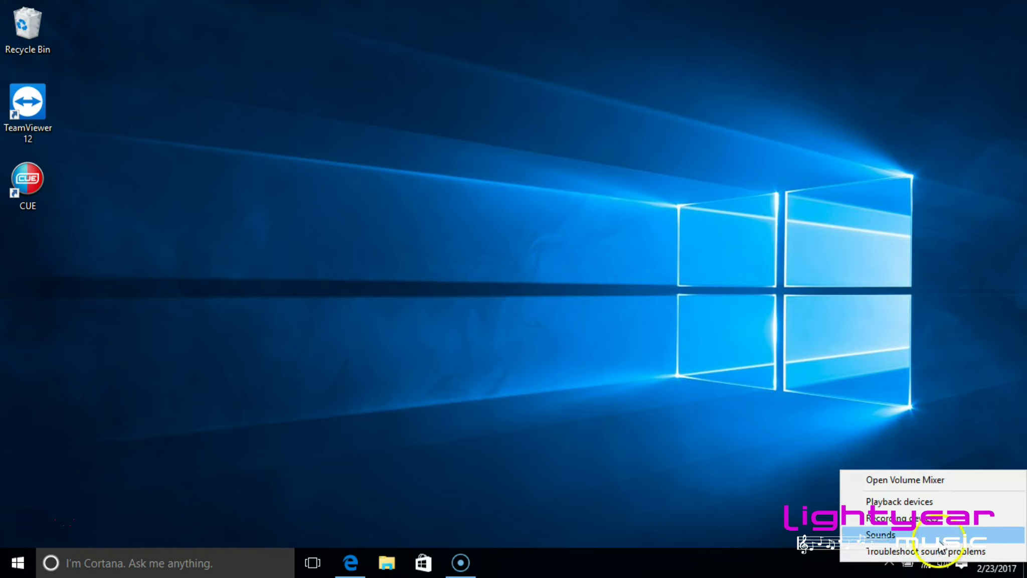
pyautogui.click(937, 498)
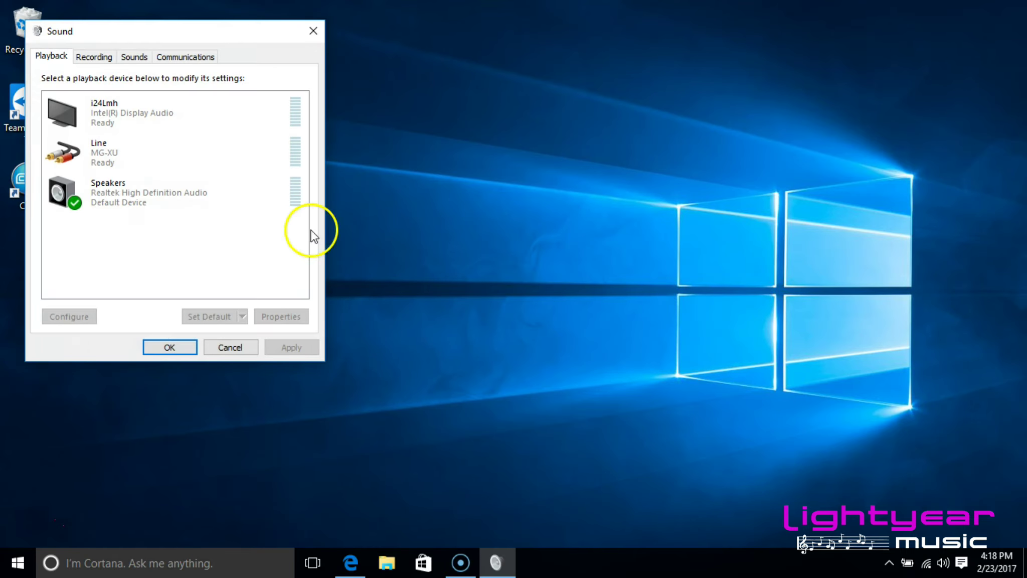
pyautogui.click(113, 120)
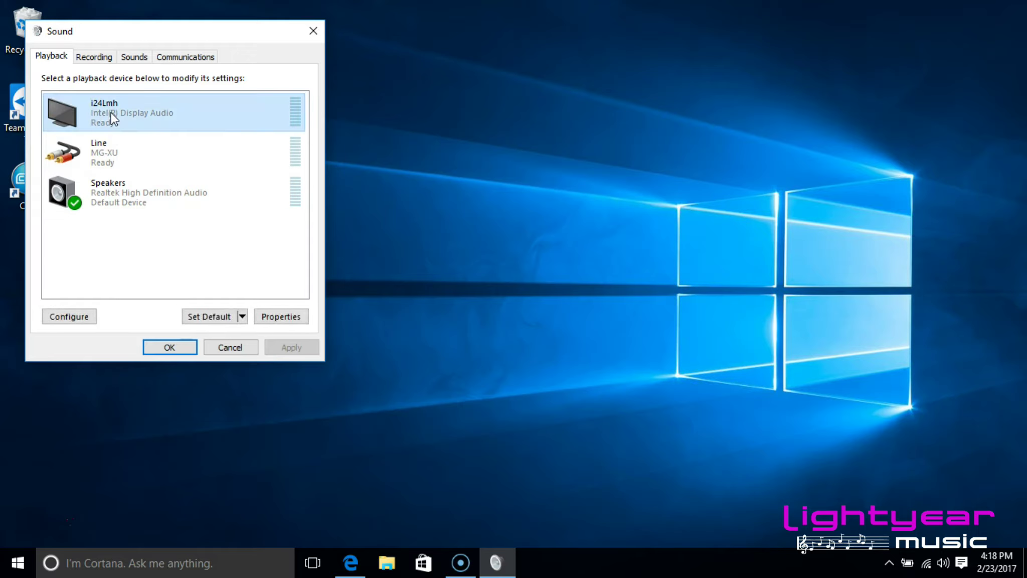
pyautogui.click(202, 315)
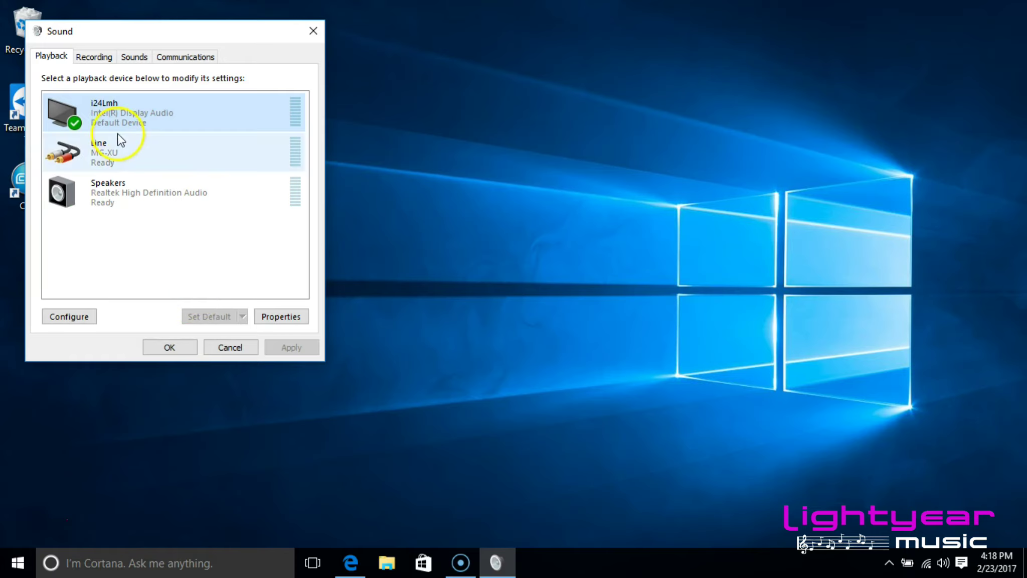
# Step: Make the Realtek High Definition Audio speakers the default playback device and confirm the sound settings
pyautogui.click(106, 200)
pyautogui.click(199, 317)
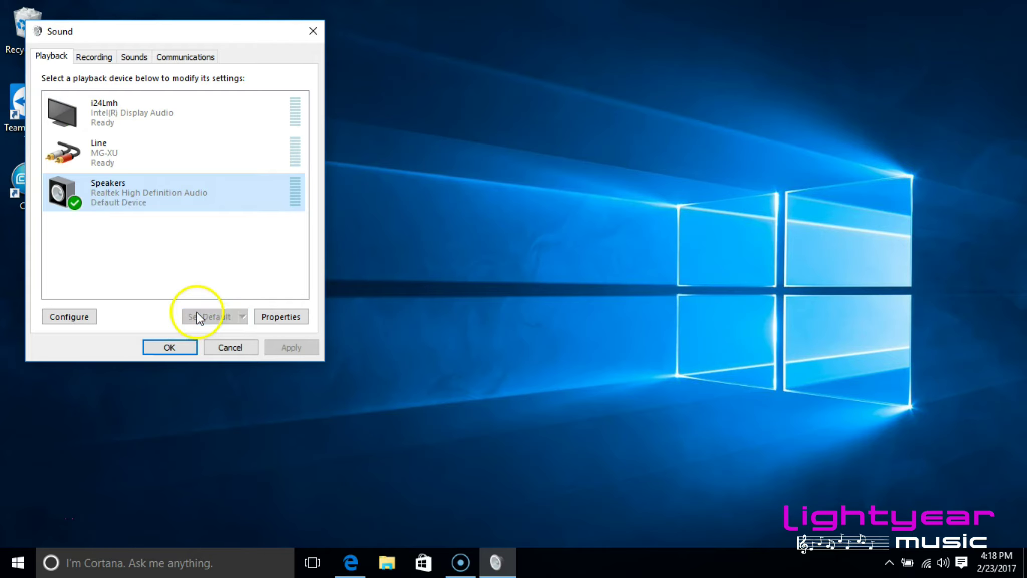
pyautogui.click(183, 348)
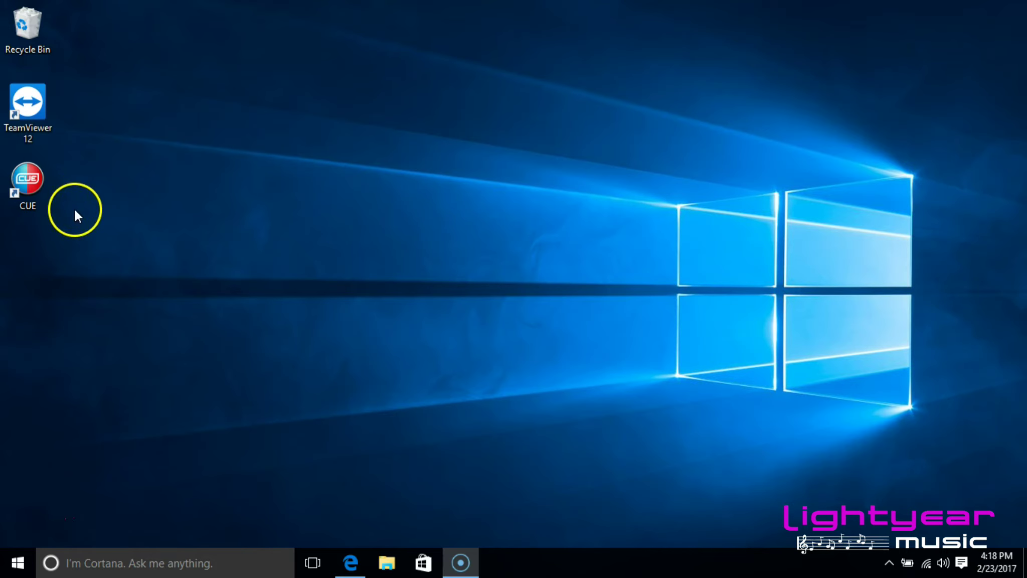
# Step: Launch CUE from the desktop and activate video output in its configuration
pyautogui.click(31, 179)
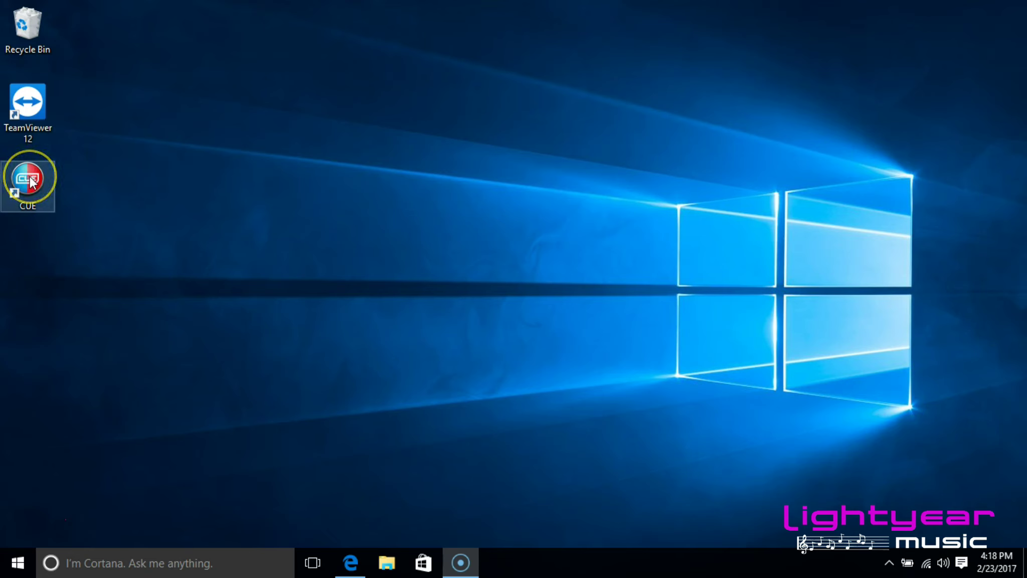
pyautogui.doubleClick(31, 179)
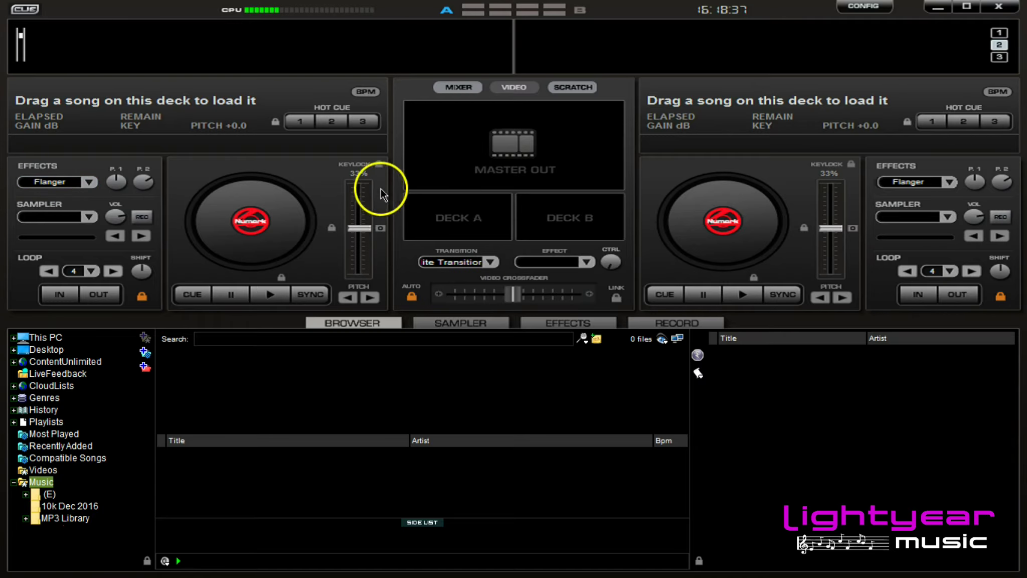
pyautogui.click(857, 10)
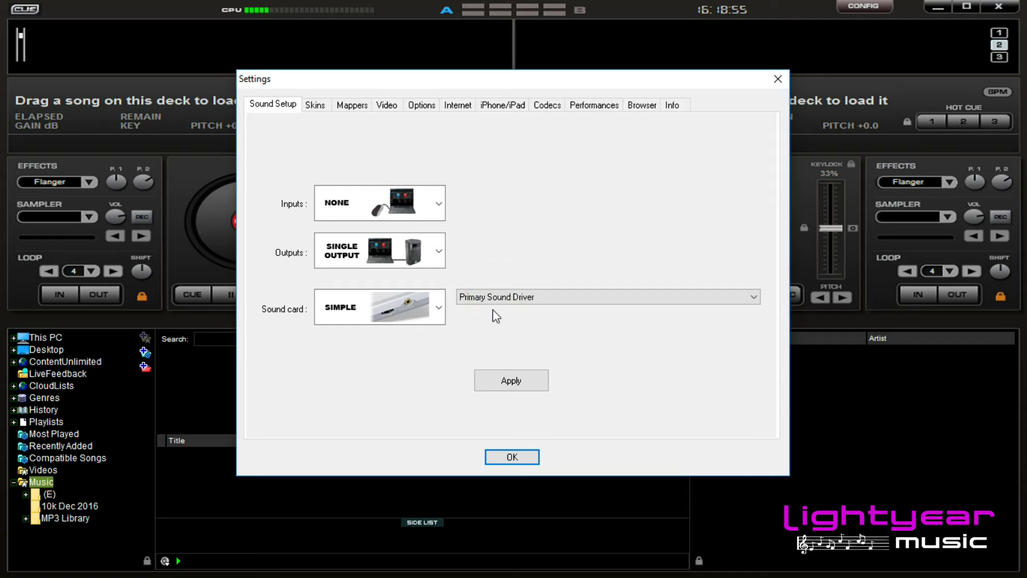
pyautogui.click(386, 115)
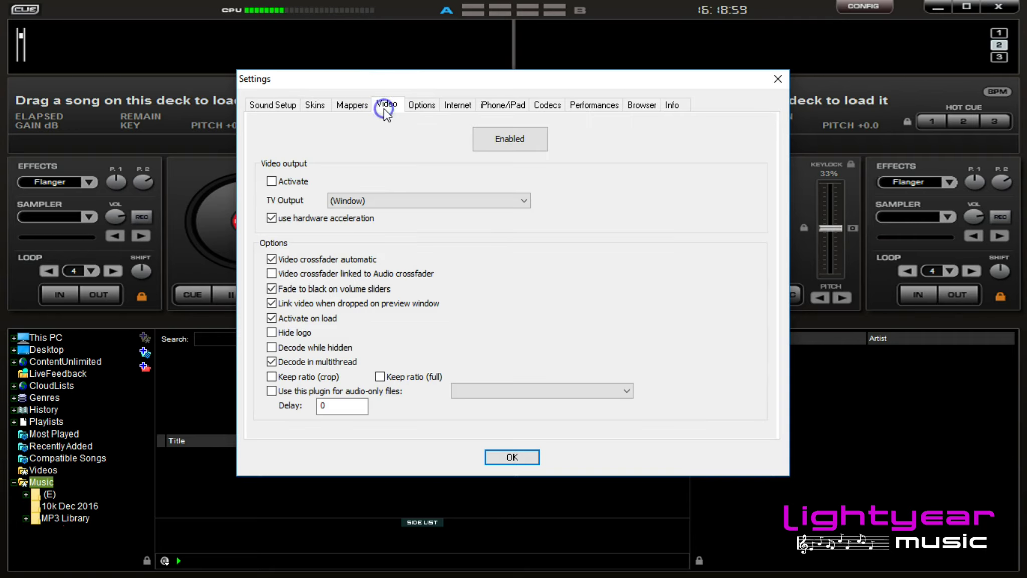
pyautogui.click(271, 181)
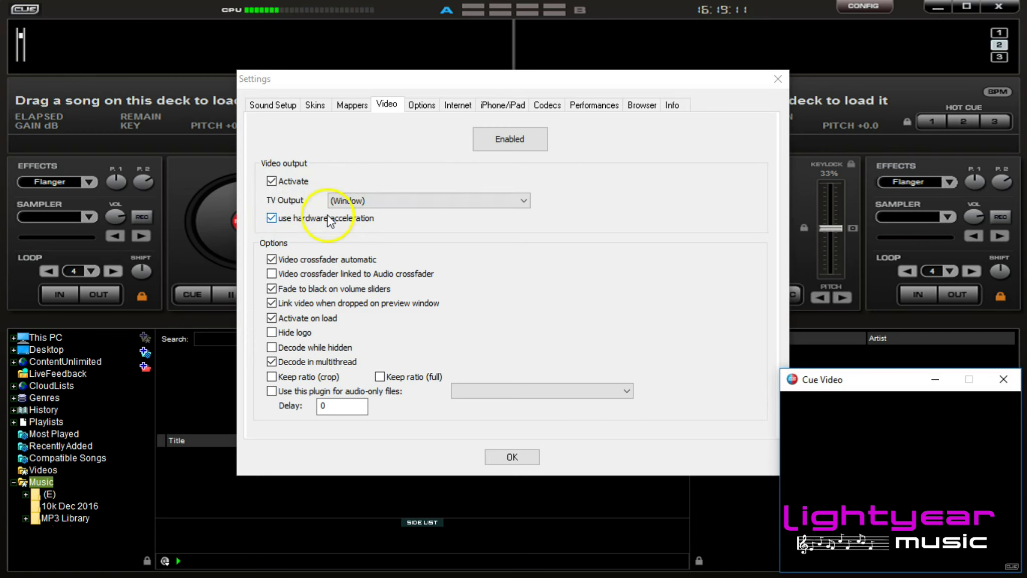
# Step: Set the TV output to Intel(R) HD Graphics Family and confirm the settings
pyautogui.click(378, 202)
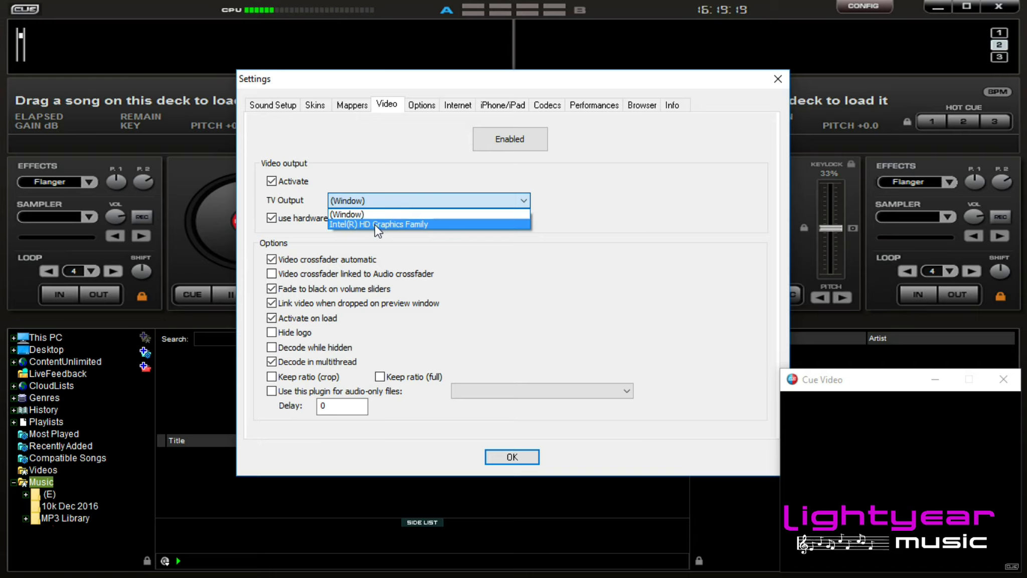
pyautogui.click(377, 226)
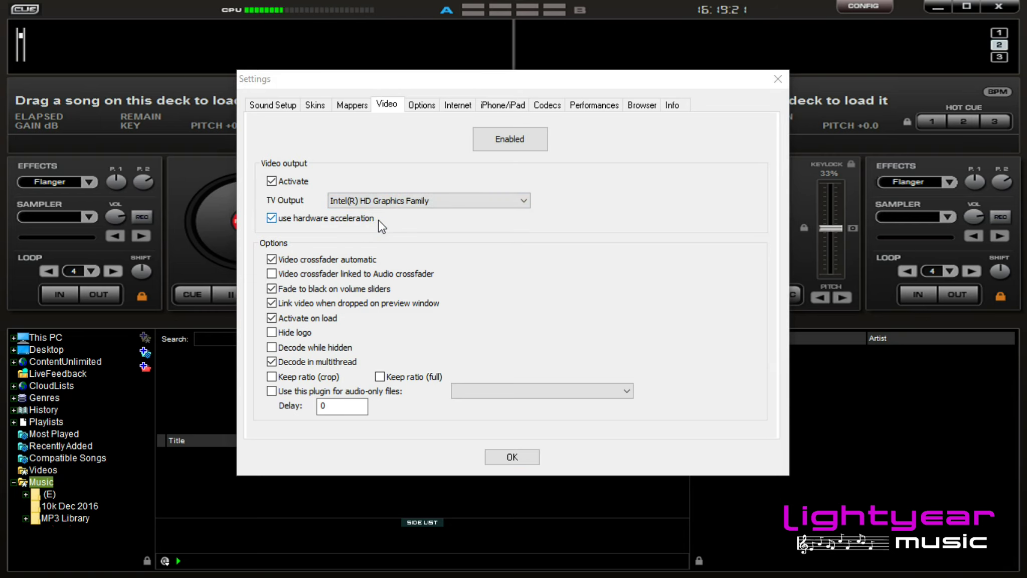
pyautogui.click(429, 229)
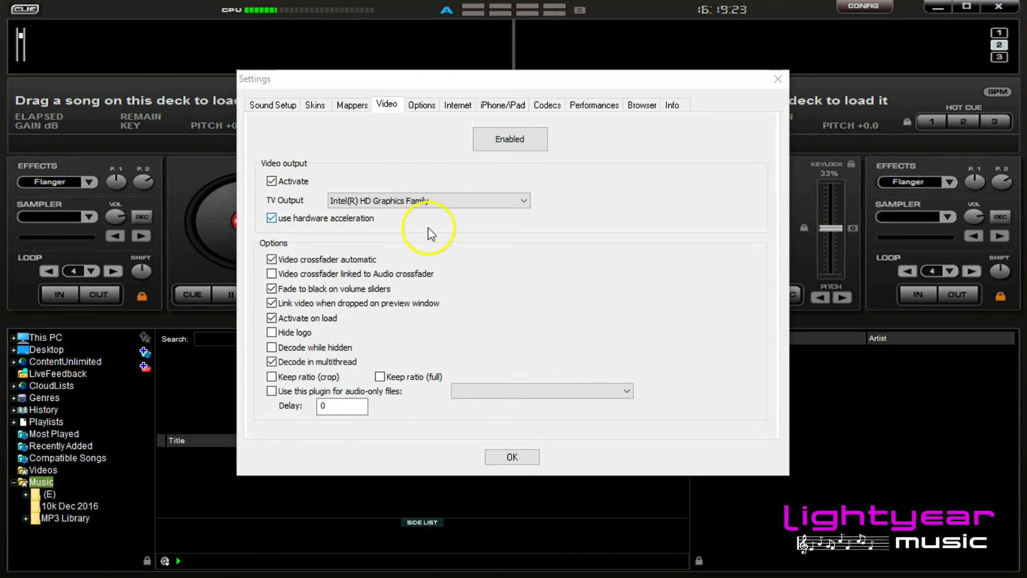
pyautogui.moveTo(445, 221)
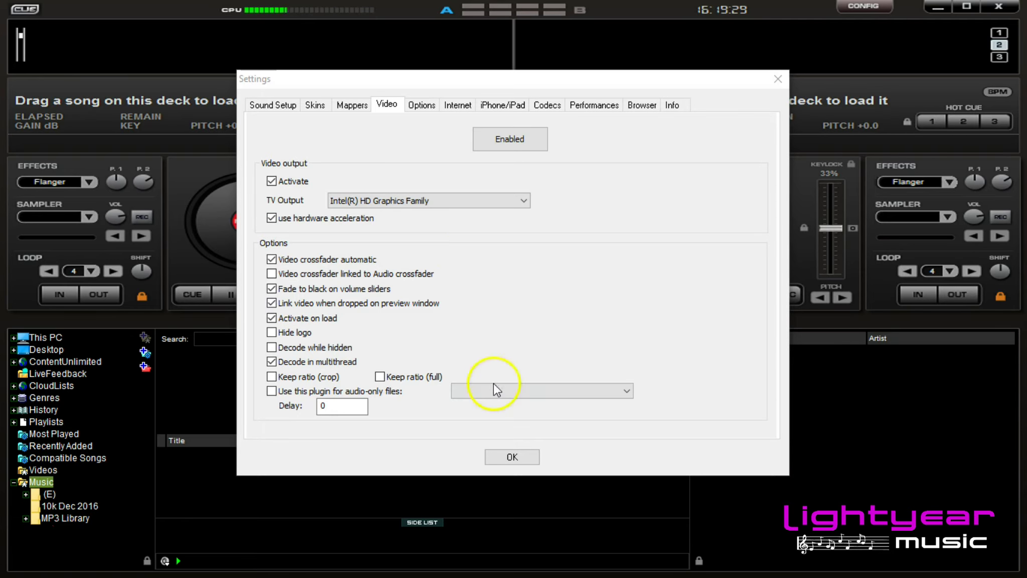
pyautogui.click(512, 455)
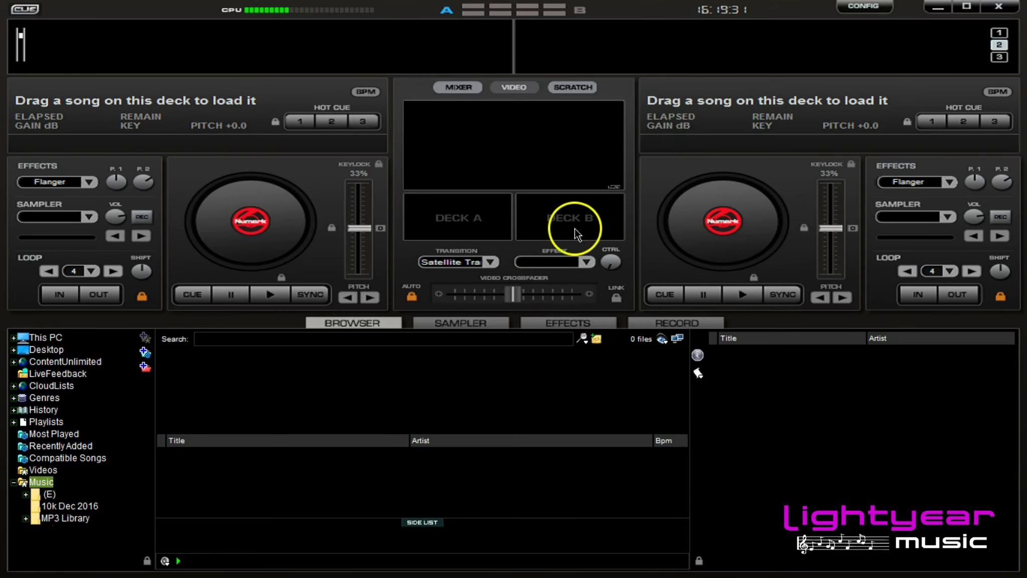
# Step: Lower both deck volume faders in the mixer to slightly above the middle and return to the video view
pyautogui.click(453, 88)
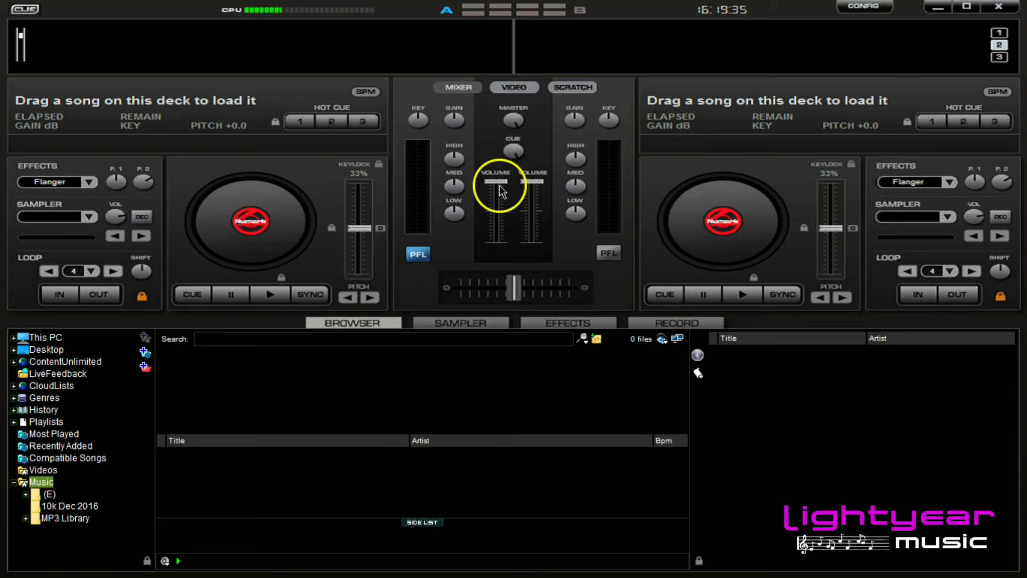
pyautogui.moveTo(500, 201); pyautogui.dragTo(500, 206)
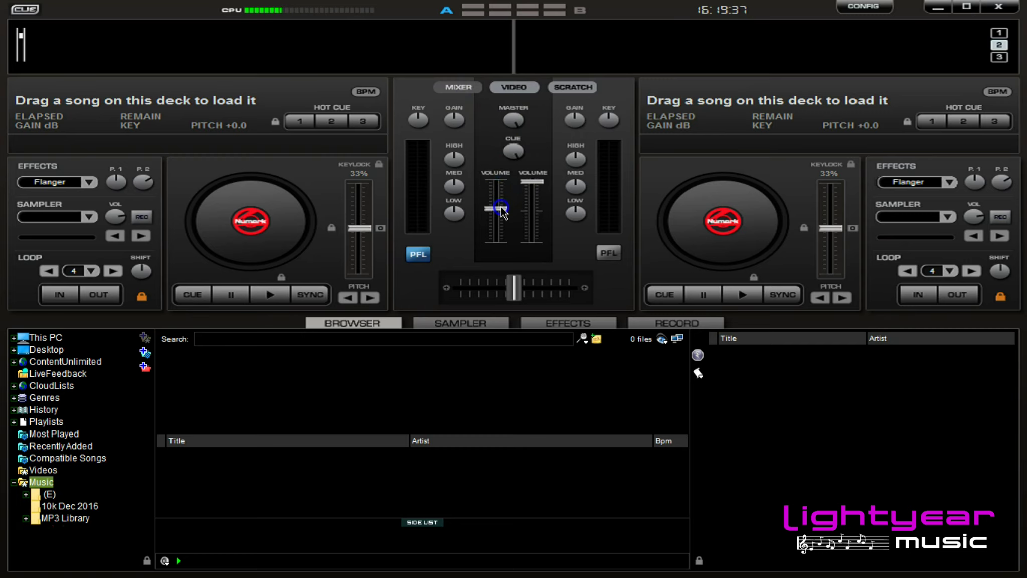
pyautogui.moveTo(540, 173); pyautogui.dragTo(535, 210)
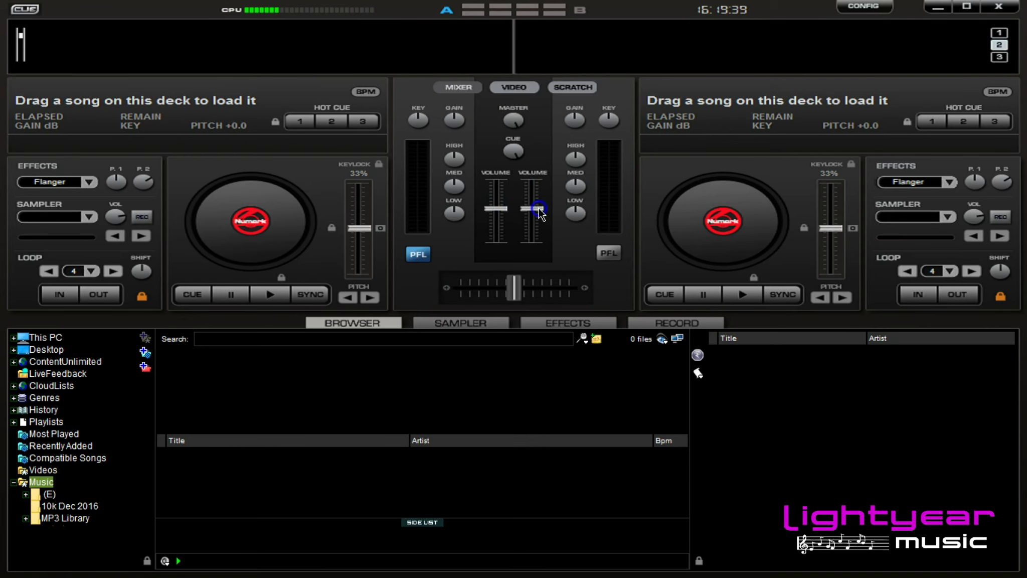
pyautogui.click(515, 88)
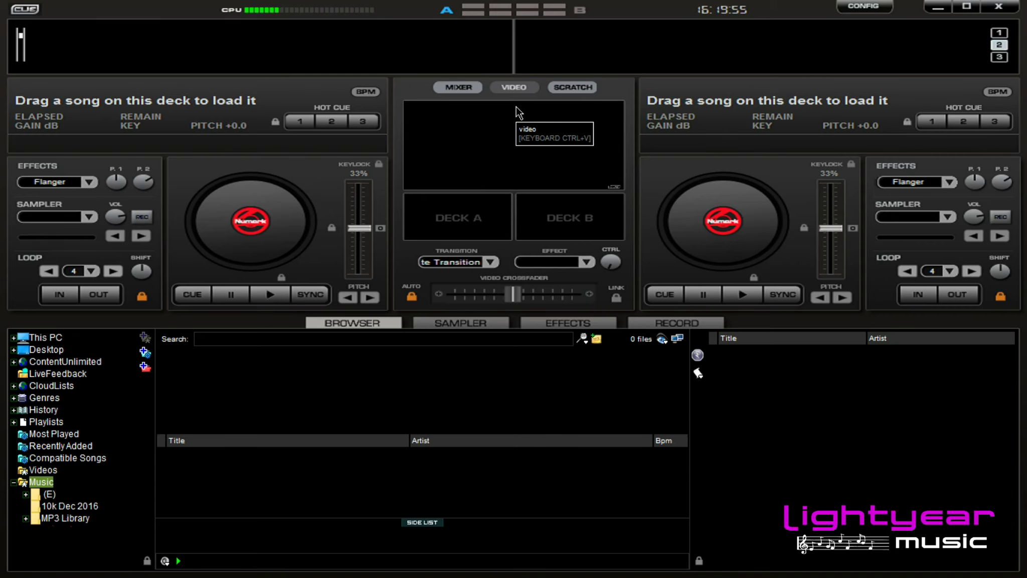
# Step: Search the library for "elvis viva" and load the first Viva Las Vegas result onto deck A
pyautogui.click(228, 341)
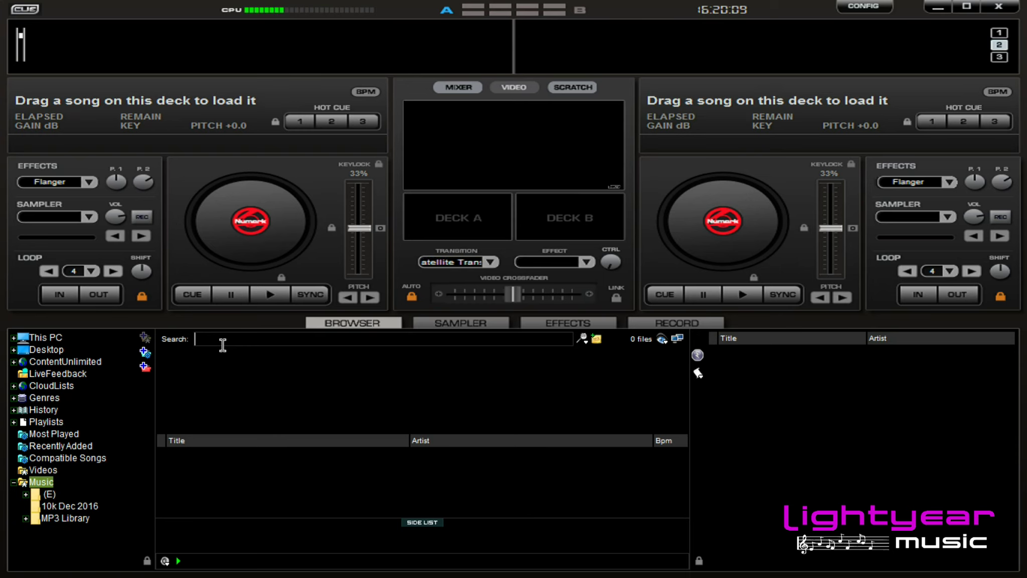
pyautogui.write('elvis v')
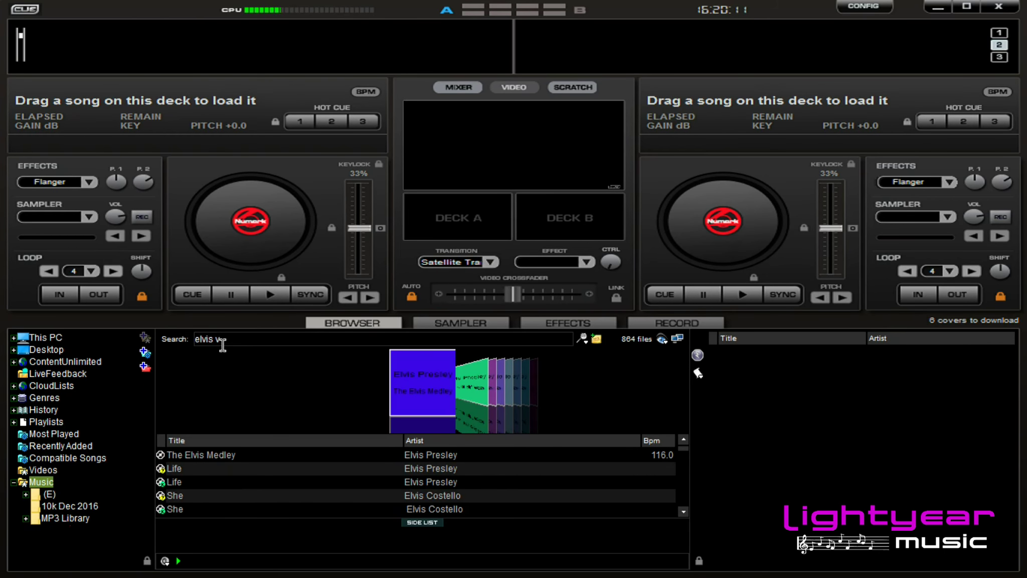
pyautogui.write('iva')
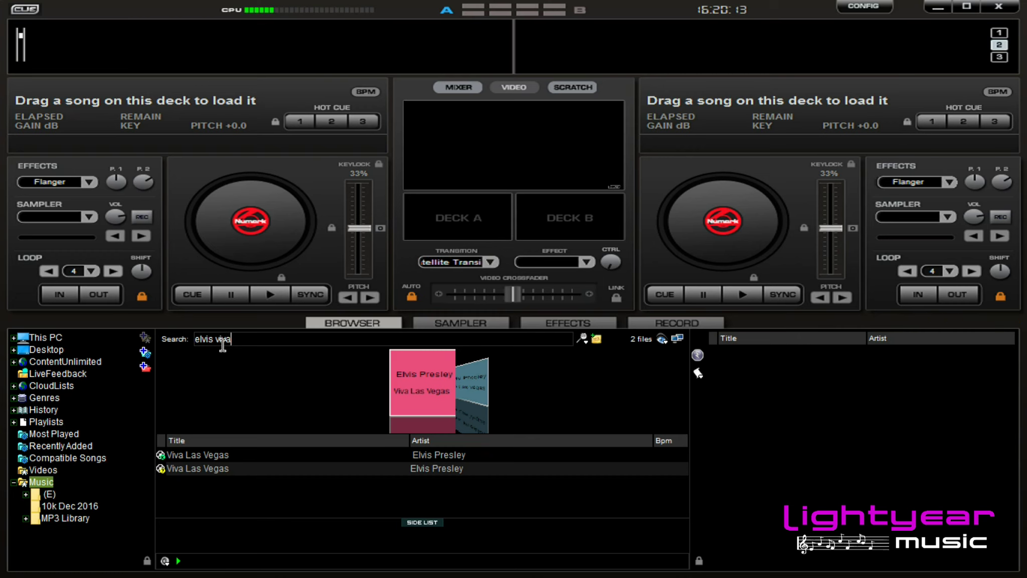
pyautogui.click(205, 379)
pyautogui.moveTo(207, 461); pyautogui.dragTo(229, 222)
# Step: Play Viva Las Vegas on deck A until its lyrics show in the video preview, and pause it
pyautogui.click(308, 295)
pyautogui.click(272, 295)
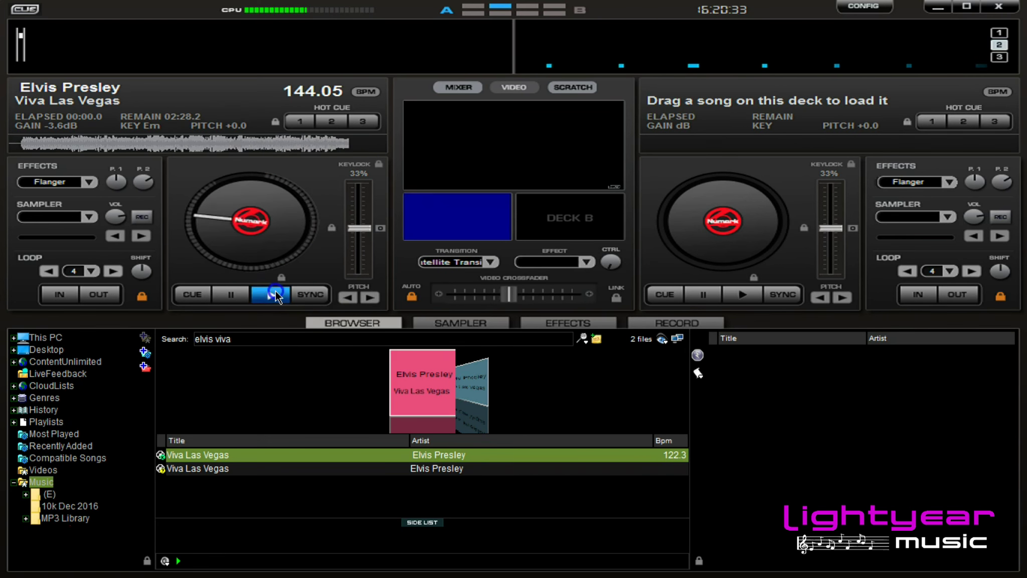
pyautogui.click(395, 233)
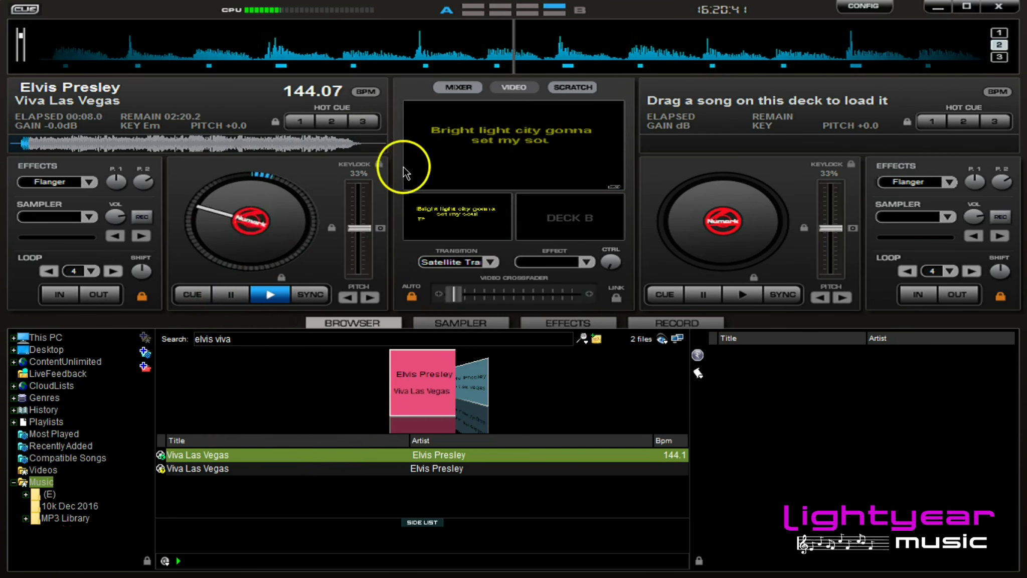
pyautogui.click(231, 296)
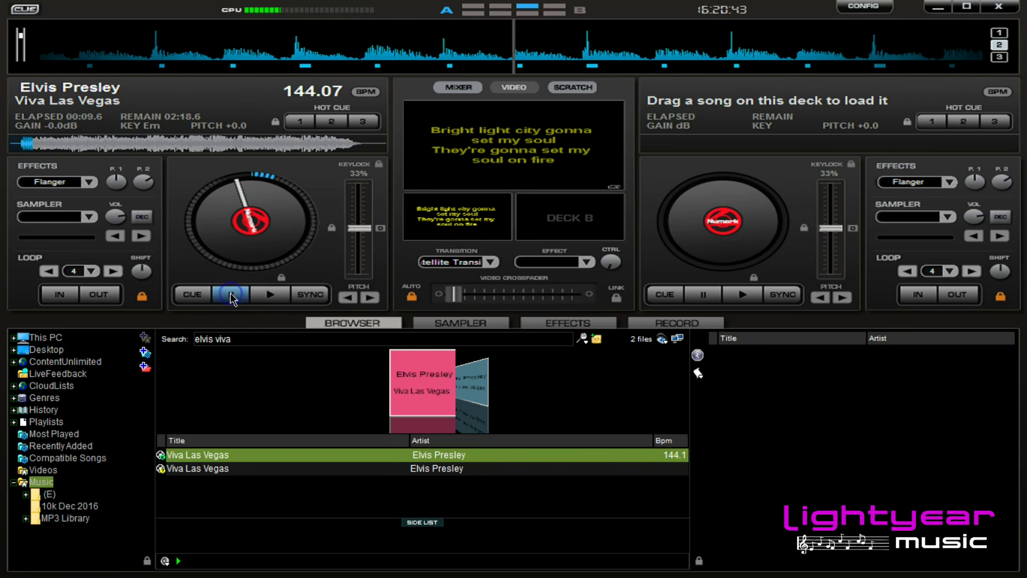